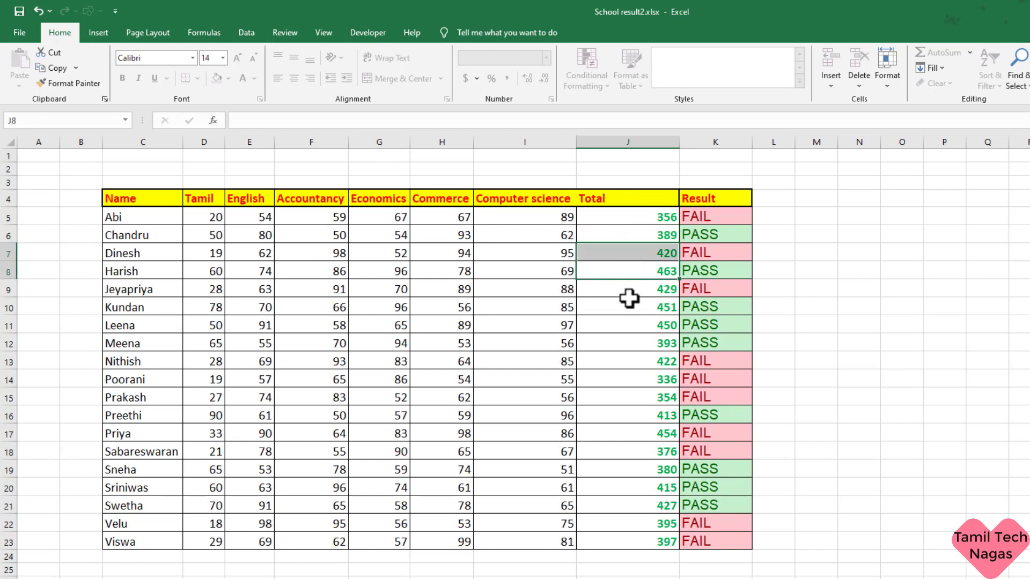
Step: Check two students' totals in column J and the result in K11
click(630, 299)
click(632, 325)
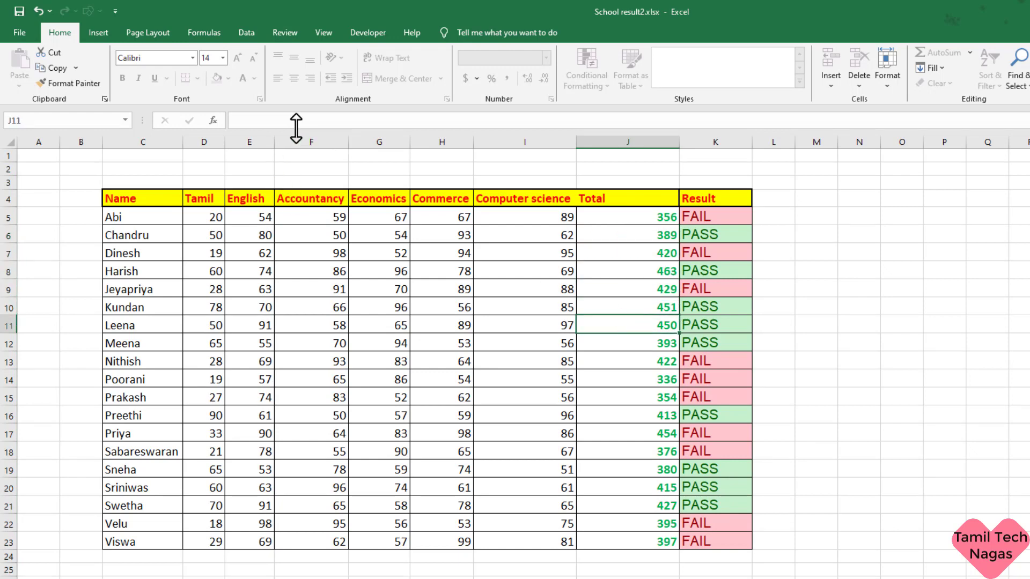
click(718, 328)
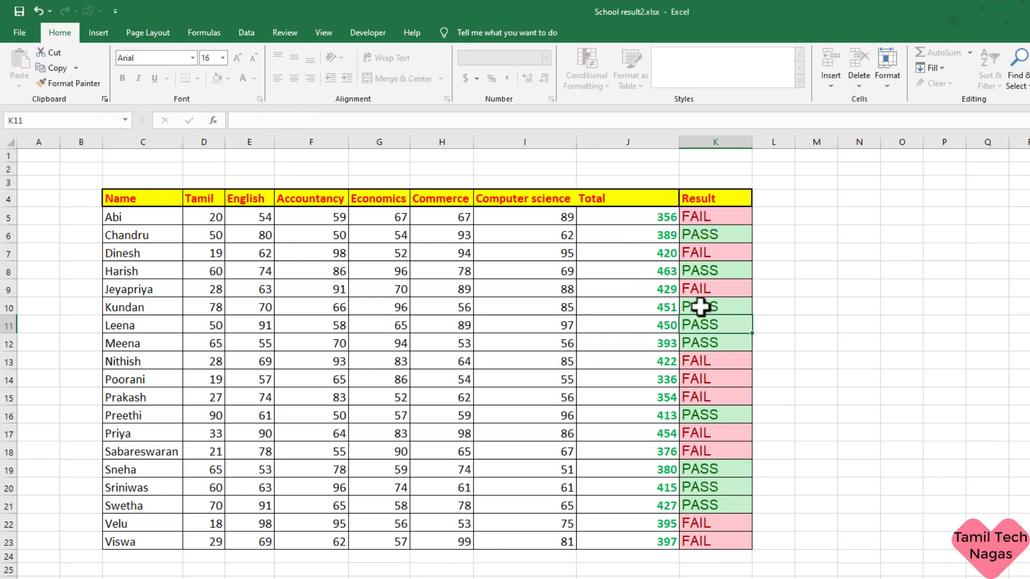
Step: Enter 60 as the Tamil mark in D7, then check the recalculated J7 total and K7 result
click(214, 258)
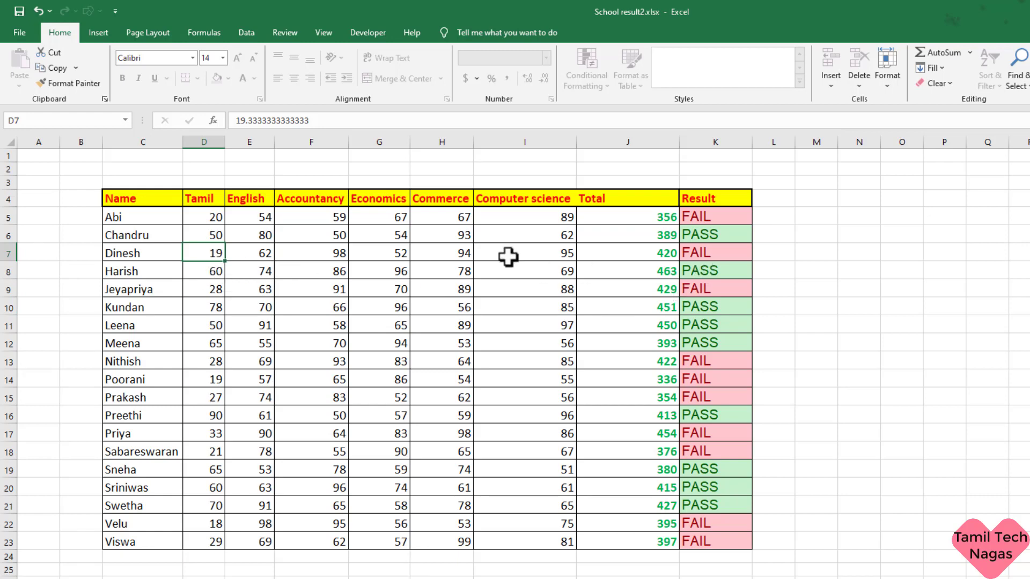
text(60)
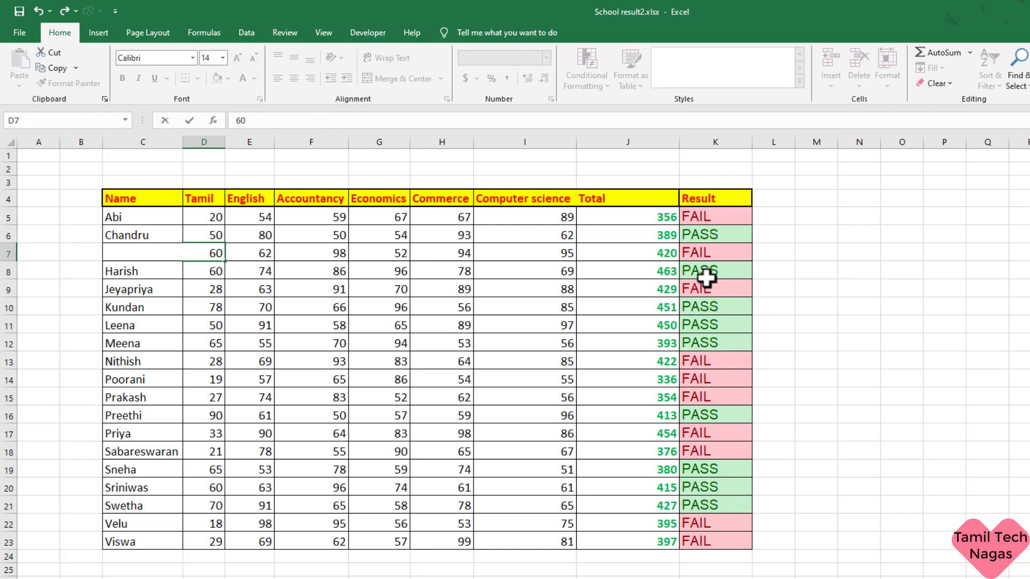
key(Return)
click(718, 260)
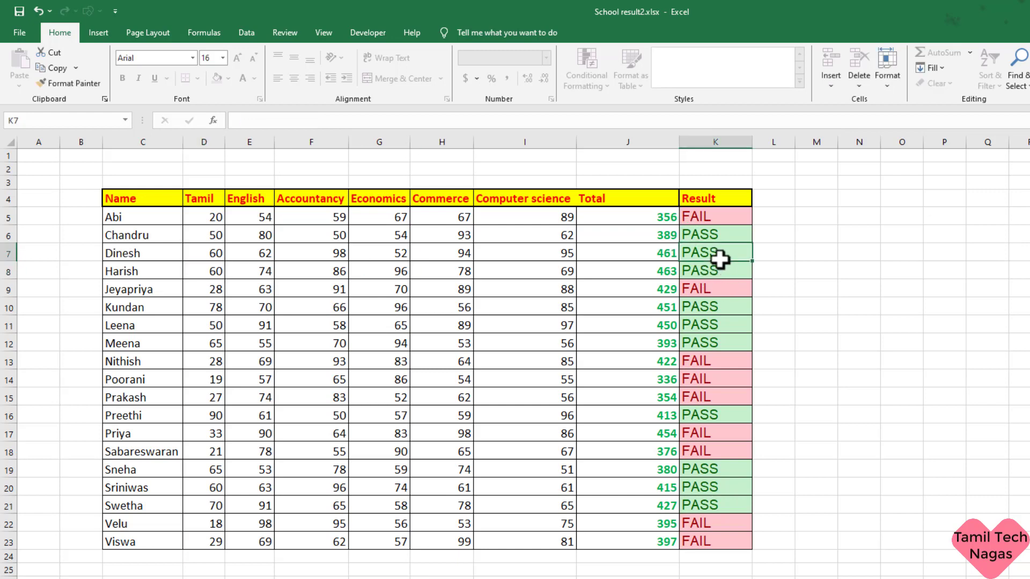
click(665, 260)
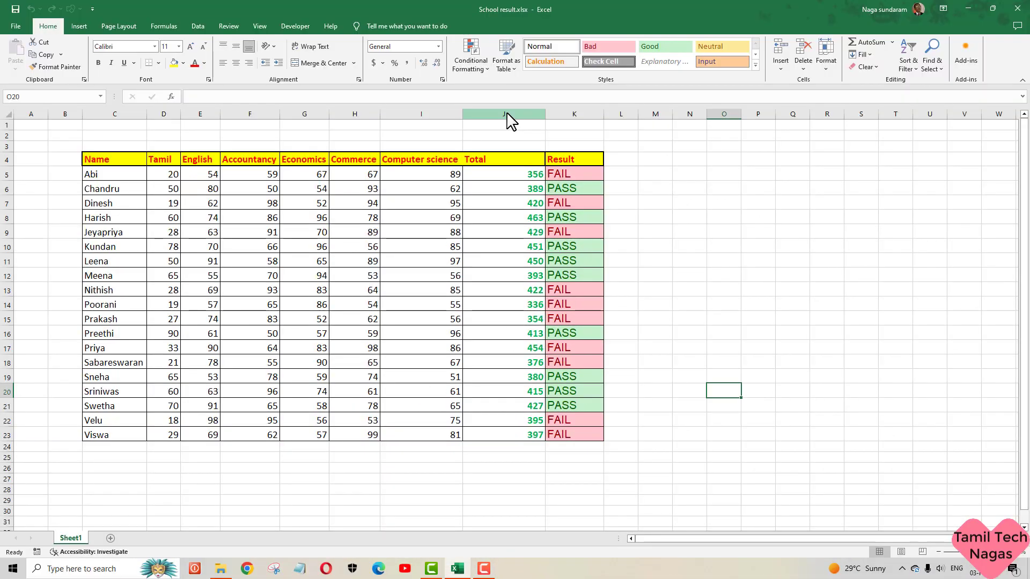
drag(537, 108, 579, 108)
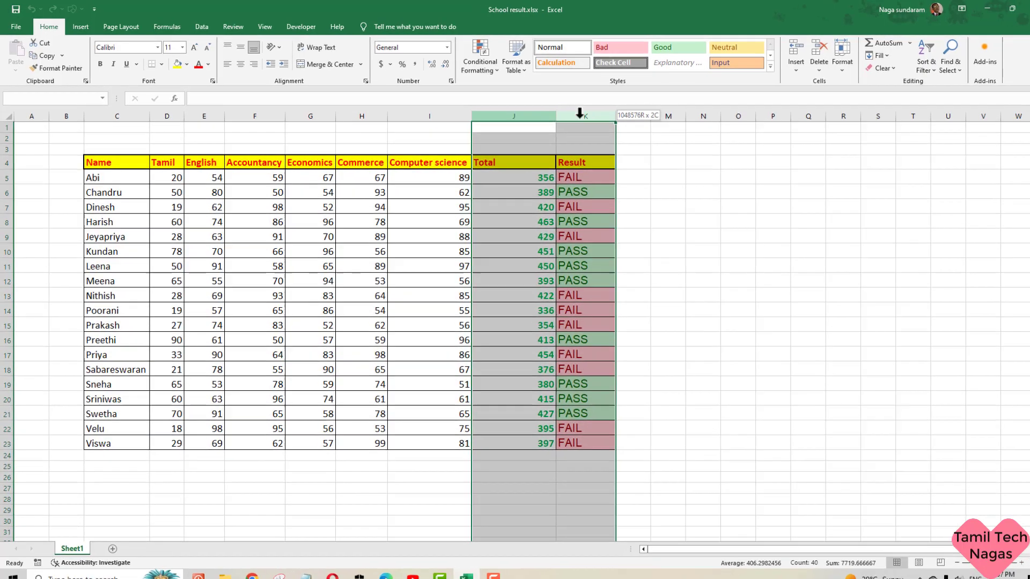
click(630, 262)
click(627, 297)
click(627, 312)
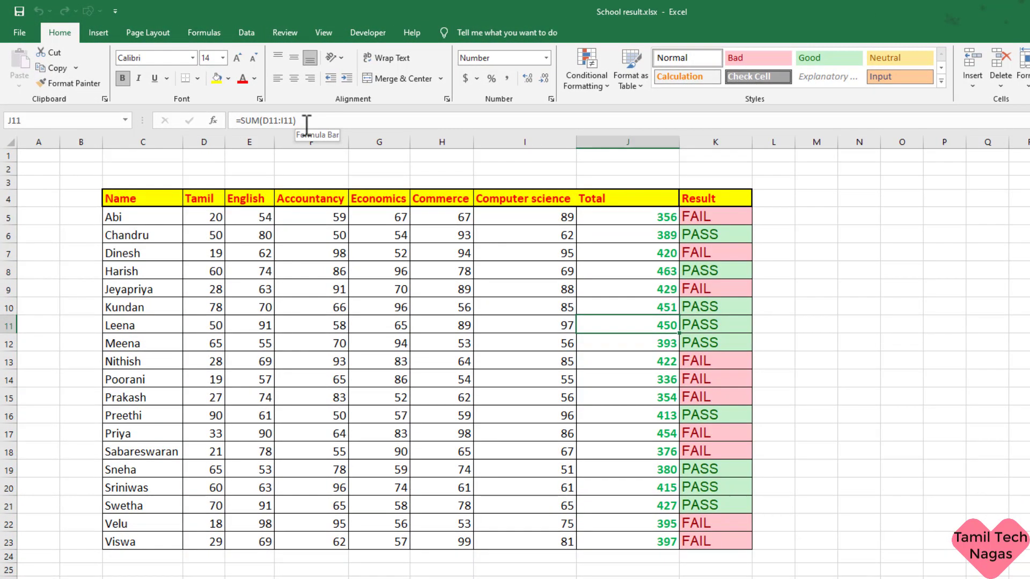
click(715, 266)
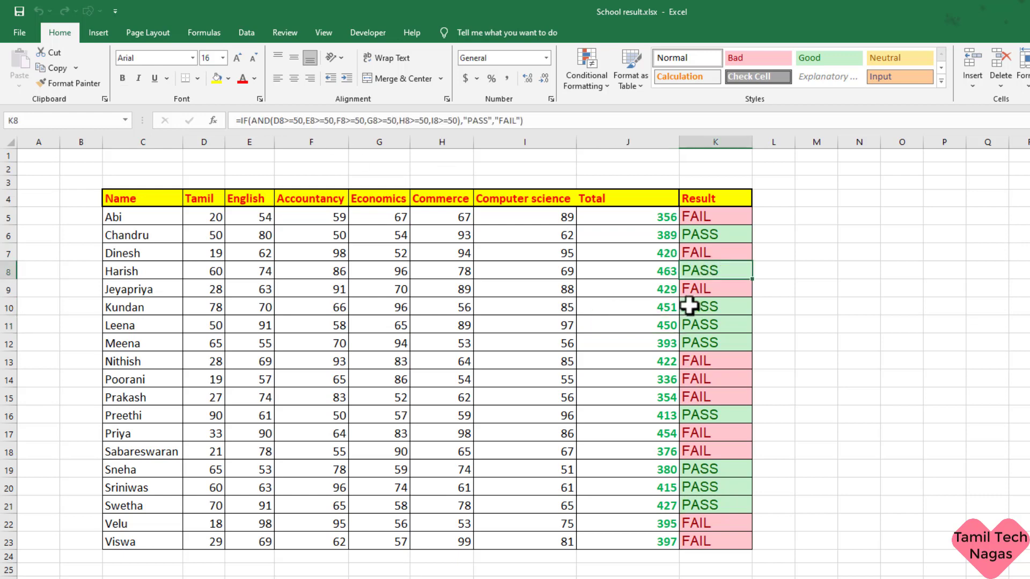
click(689, 316)
click(886, 380)
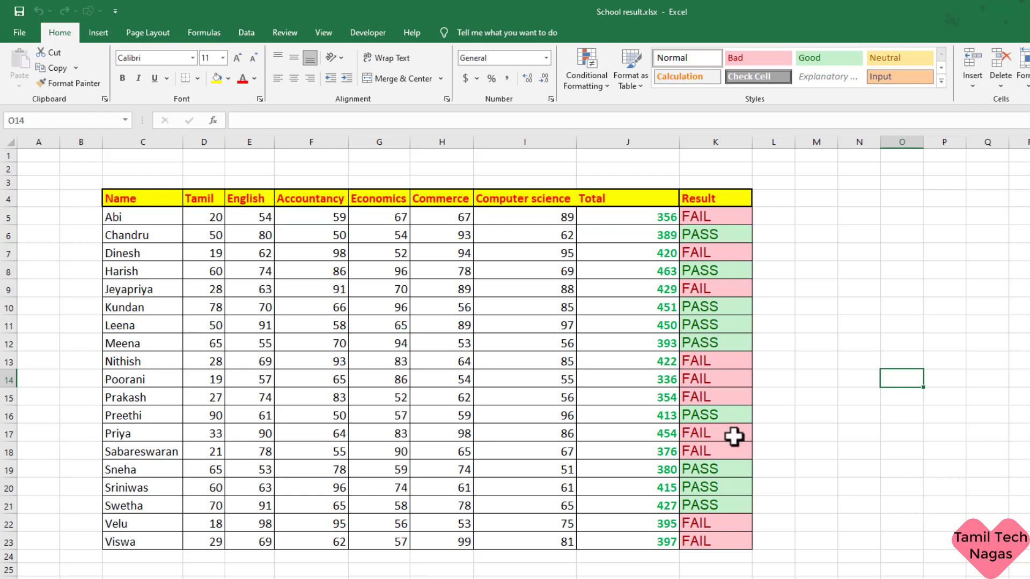
click(805, 251)
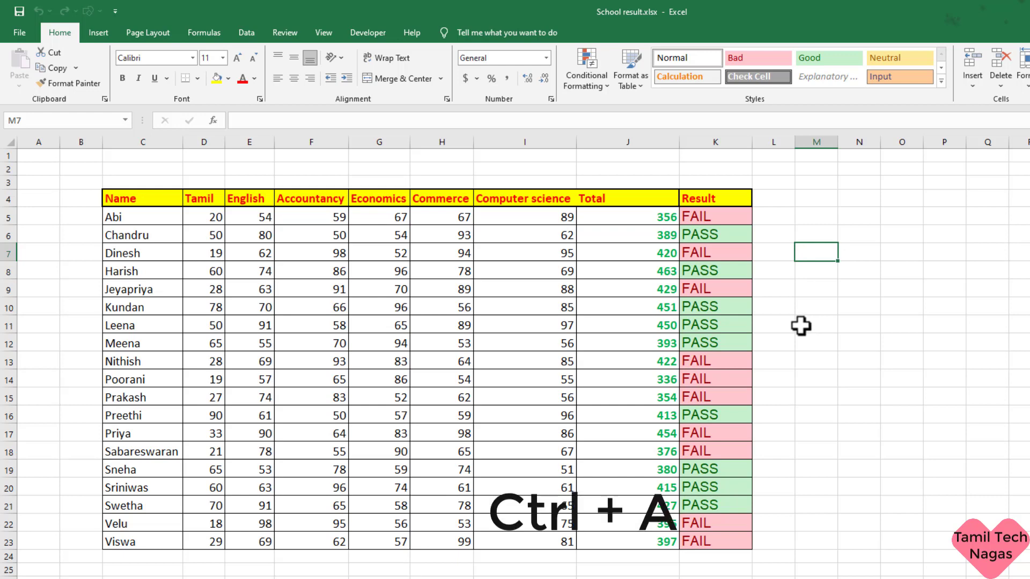
Step: Select the whole worksheet with Ctrl+A, then again with the Select All corner
key(ctrl+a)
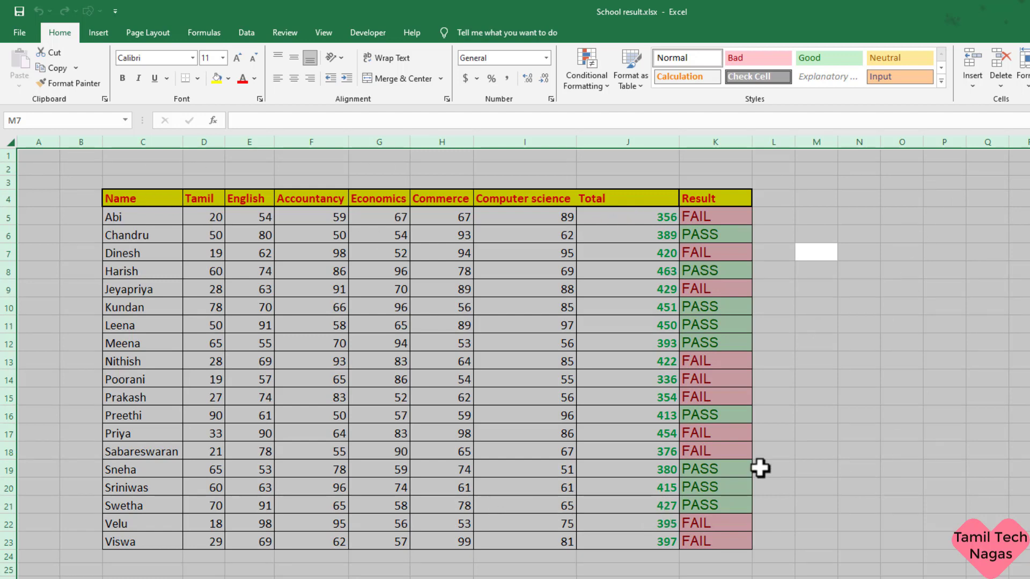
click(815, 432)
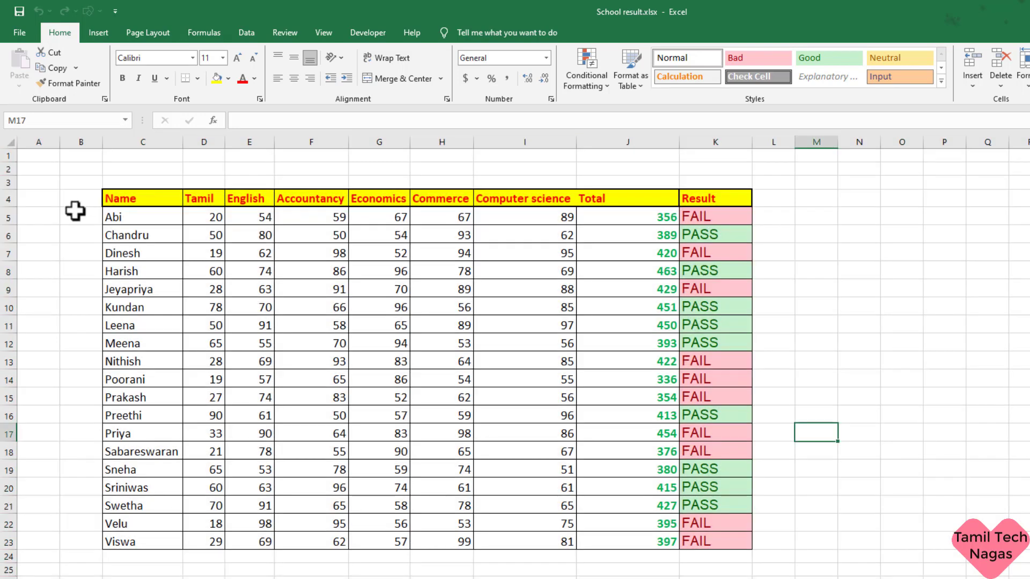
click(9, 141)
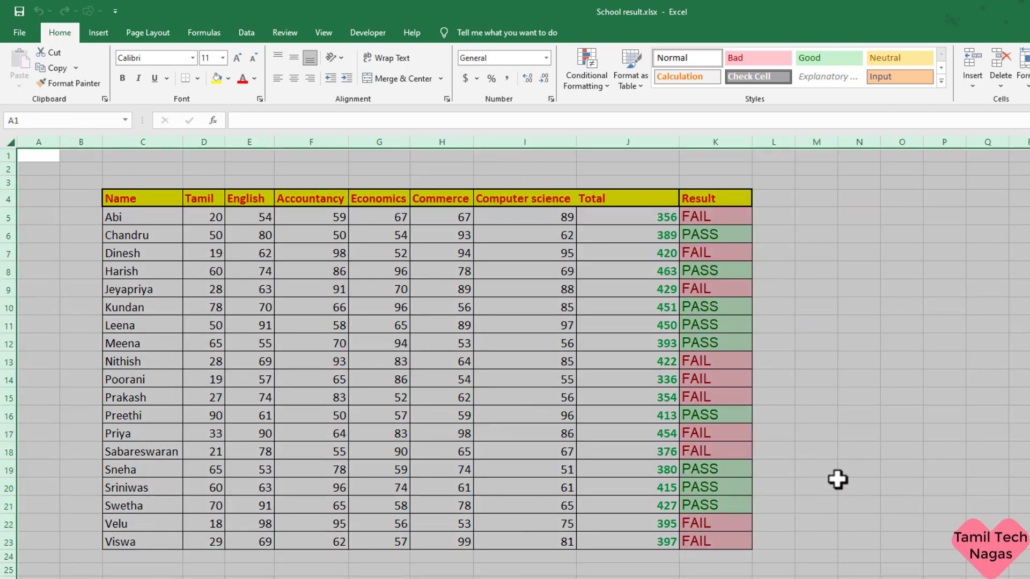
Step: Clear the Locked option in Format Cells' Protection settings for all cells, then deselect
right_click(532, 307)
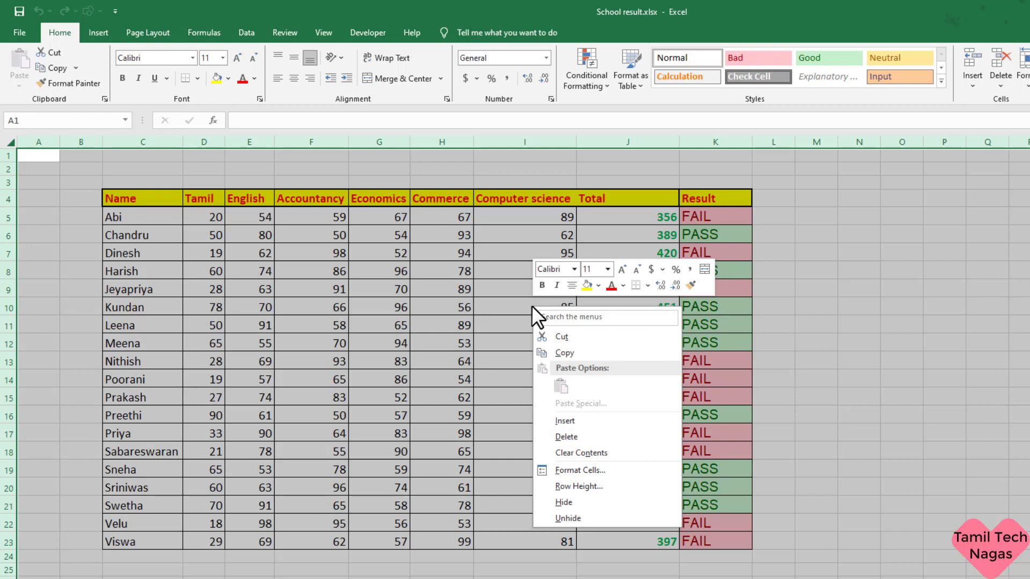
click(617, 469)
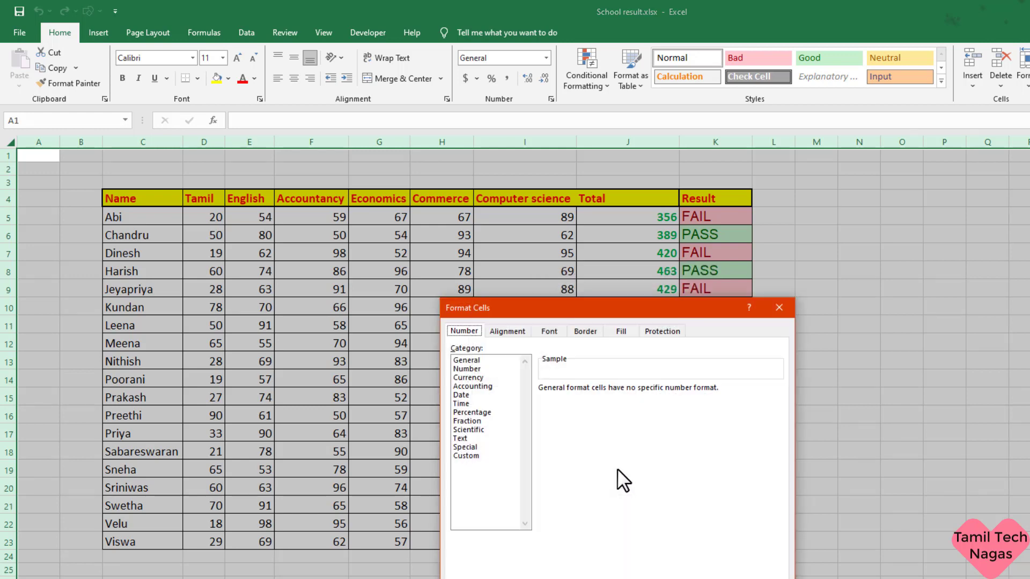
drag(636, 300, 595, 151)
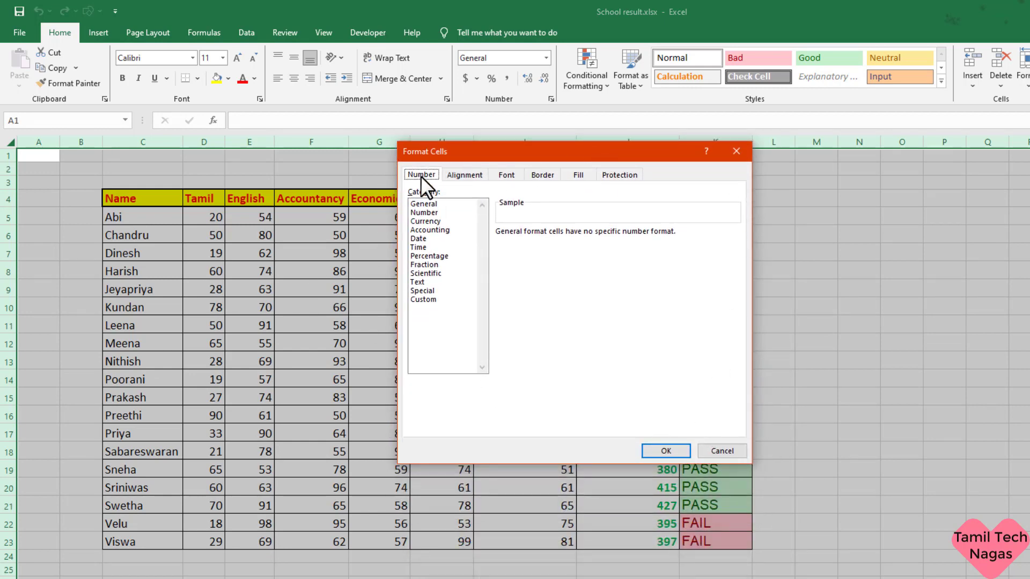
click(623, 176)
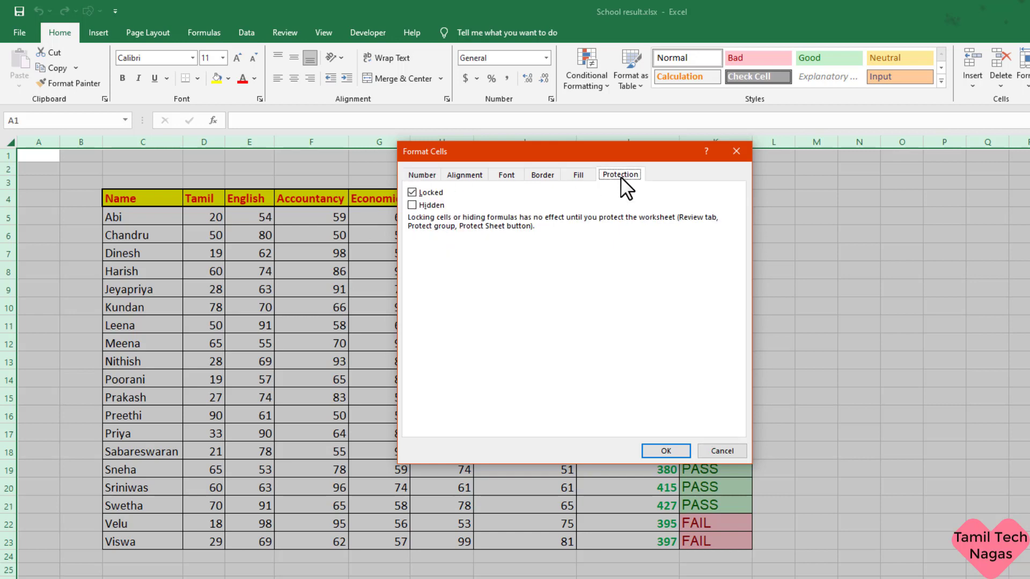
click(414, 192)
click(665, 451)
click(816, 396)
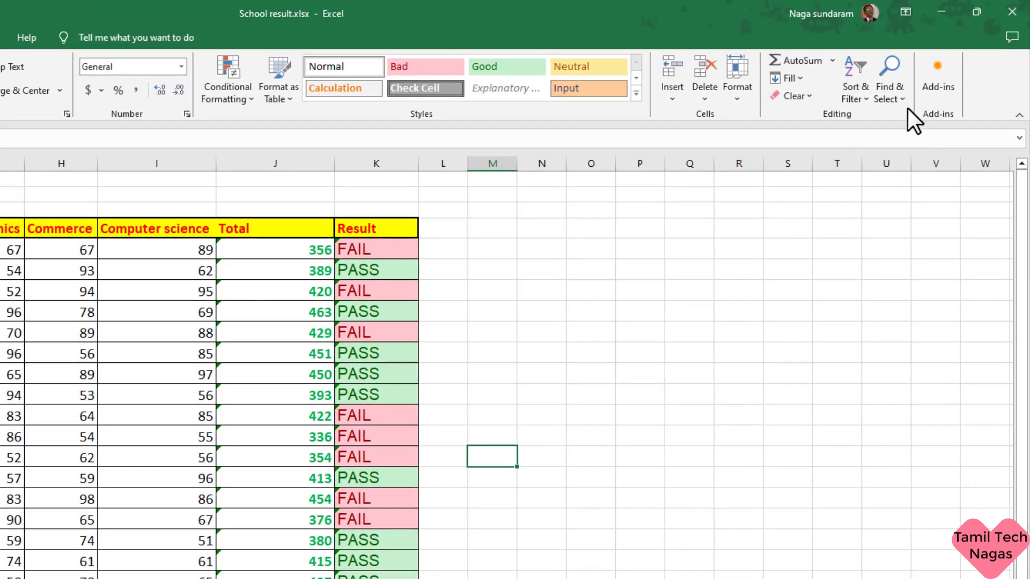
Step: Use Find & Select > Formulas to select the formula cells J5:K23
click(903, 99)
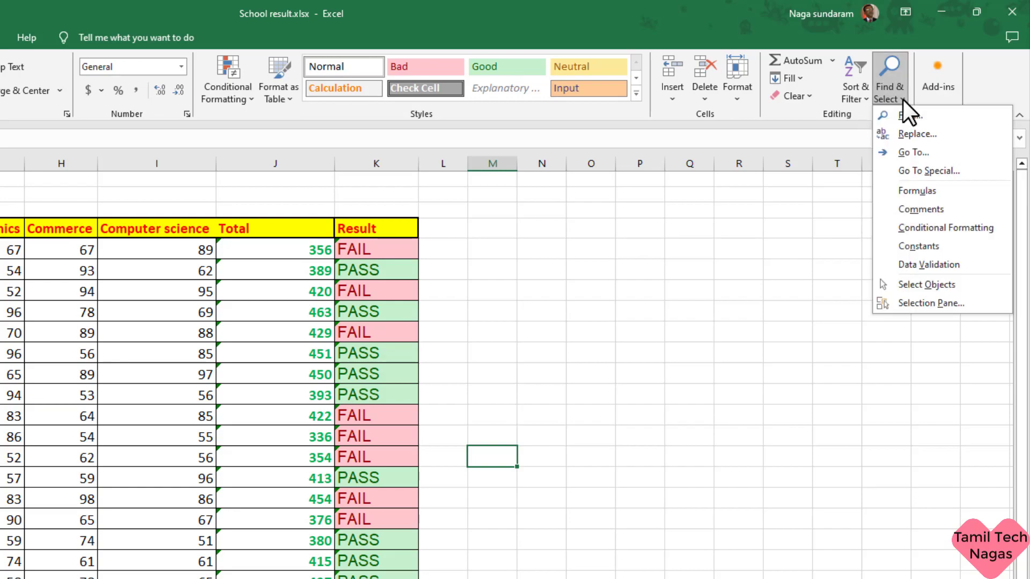
click(963, 192)
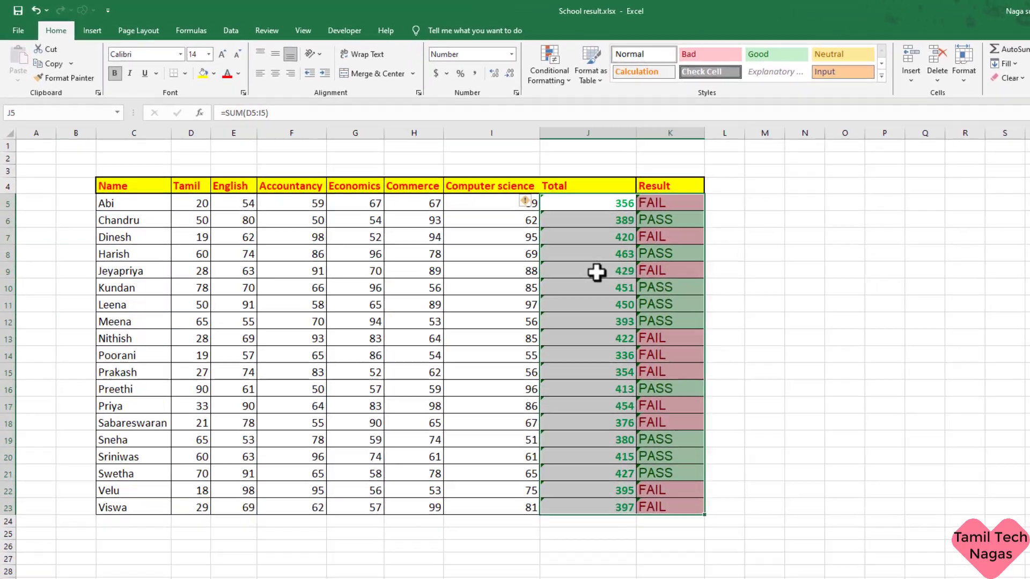
Step: Tick Locked and Hidden for formula cells J5:K23, then inspect J10 and K10
right_click(511, 233)
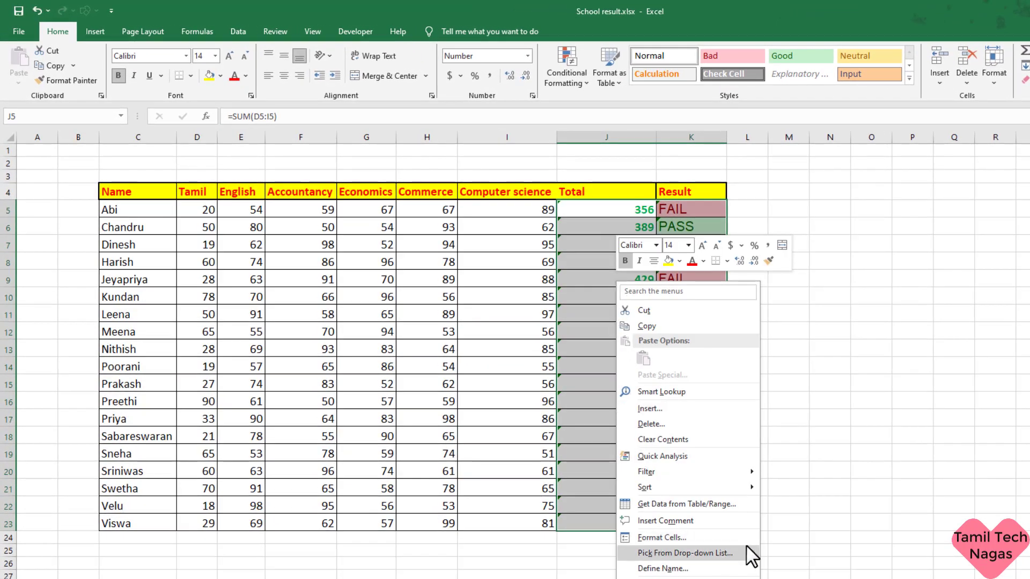
click(708, 538)
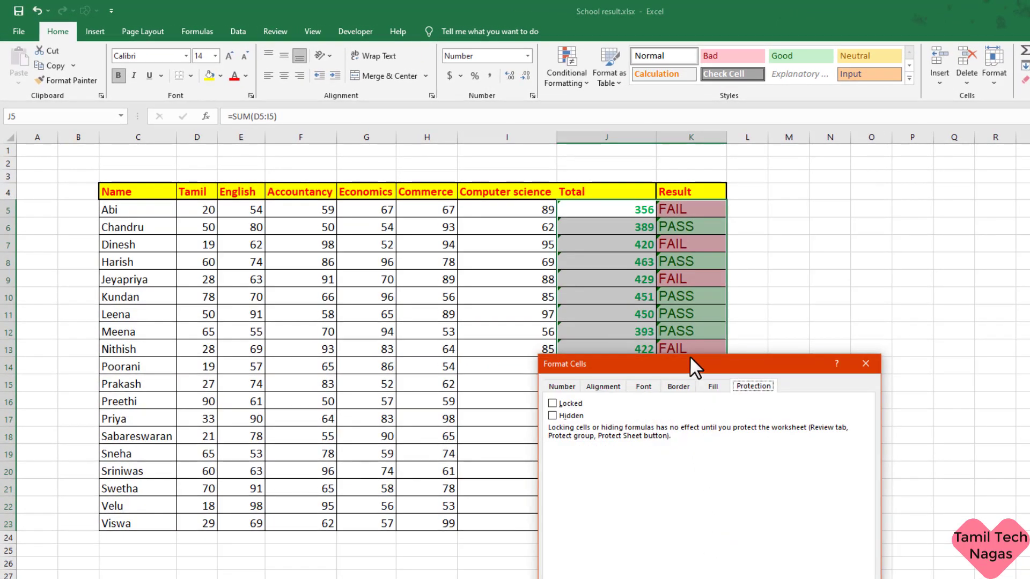
drag(692, 364, 535, 164)
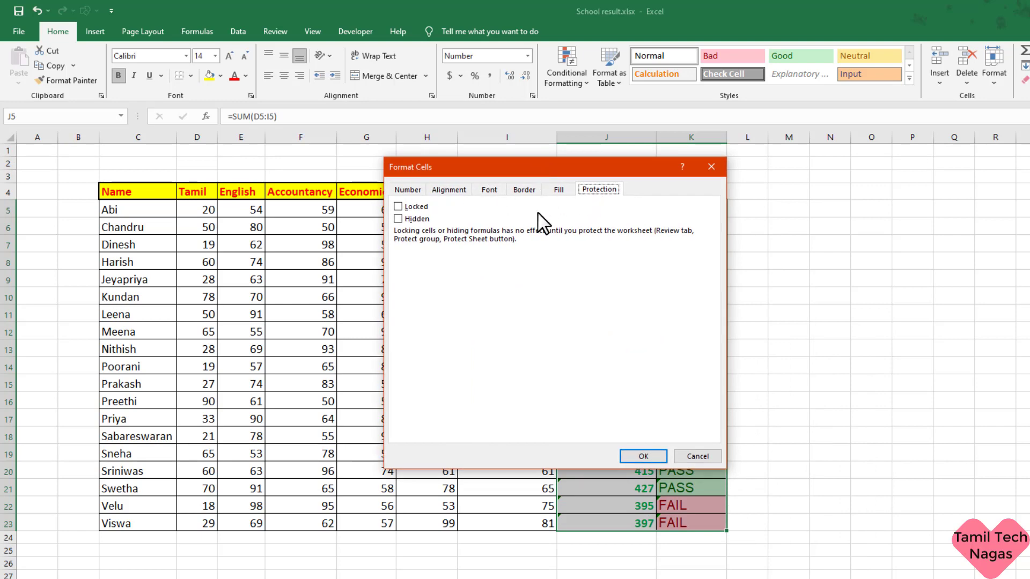
click(398, 206)
click(400, 218)
click(654, 456)
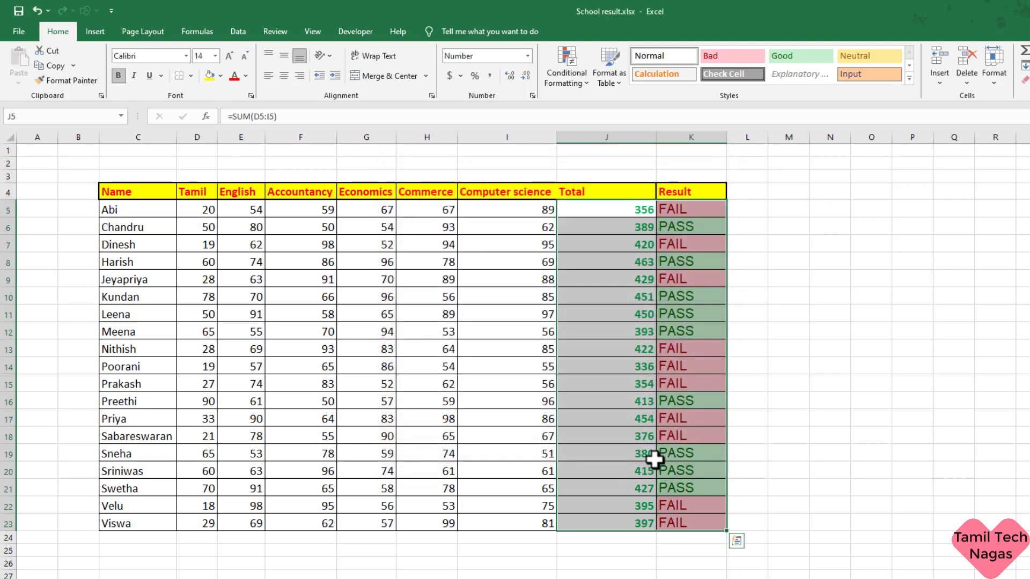
click(623, 296)
click(671, 298)
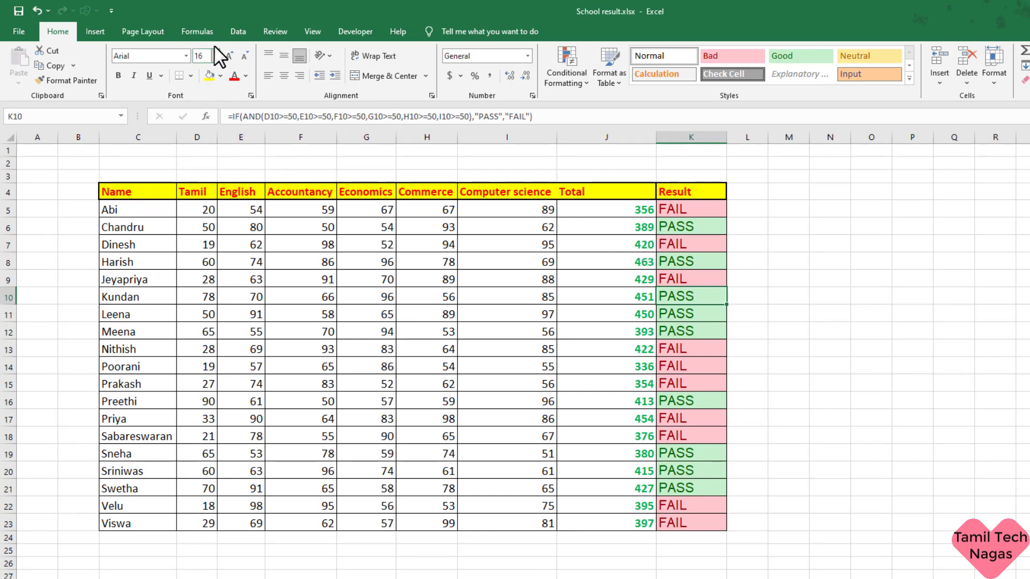
Step: Start Protect Sheet from Review, enter a sheet password, and re-enter it to confirm
click(275, 32)
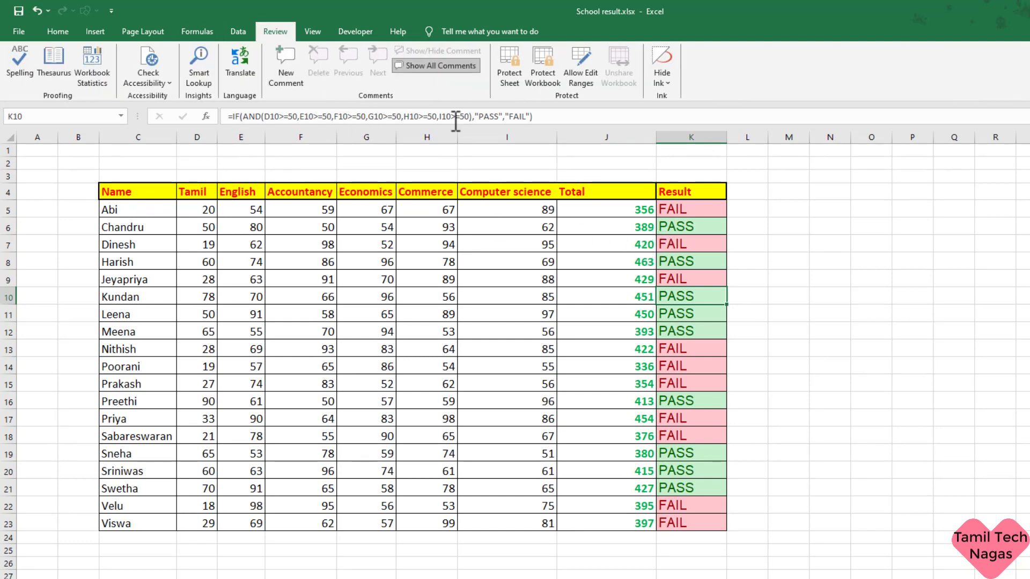
click(515, 75)
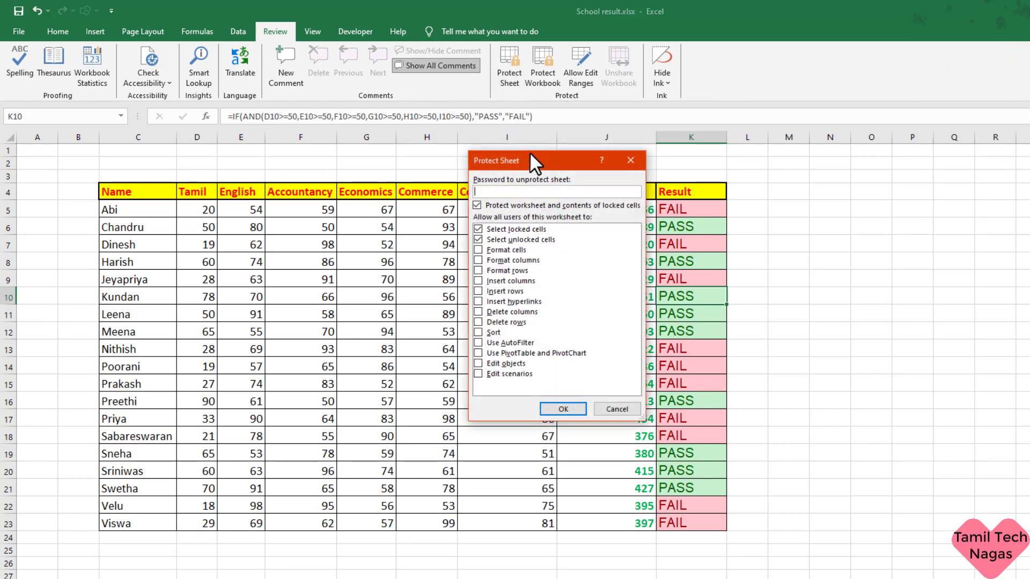
drag(530, 154, 511, 191)
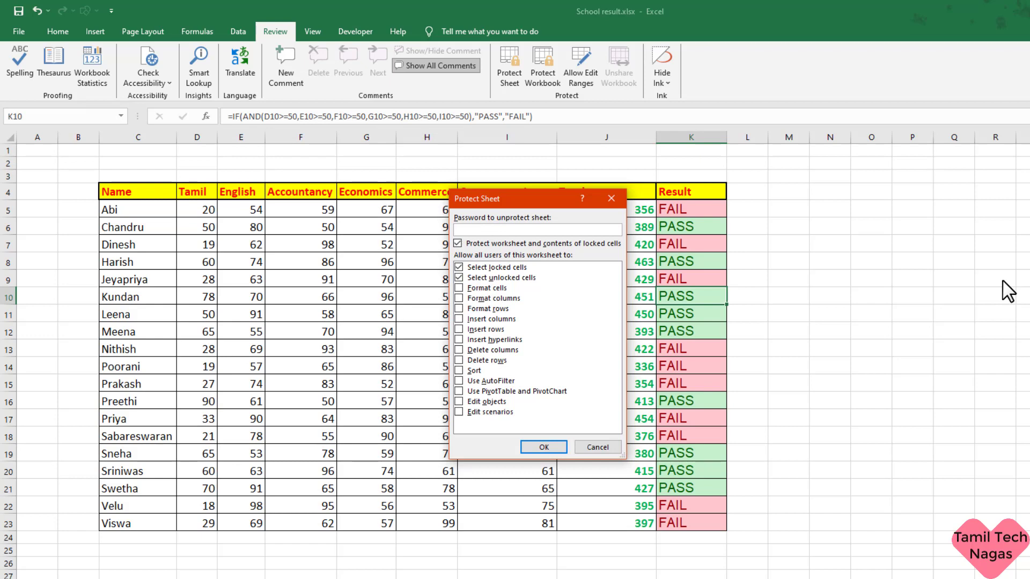
text(3)
click(543, 447)
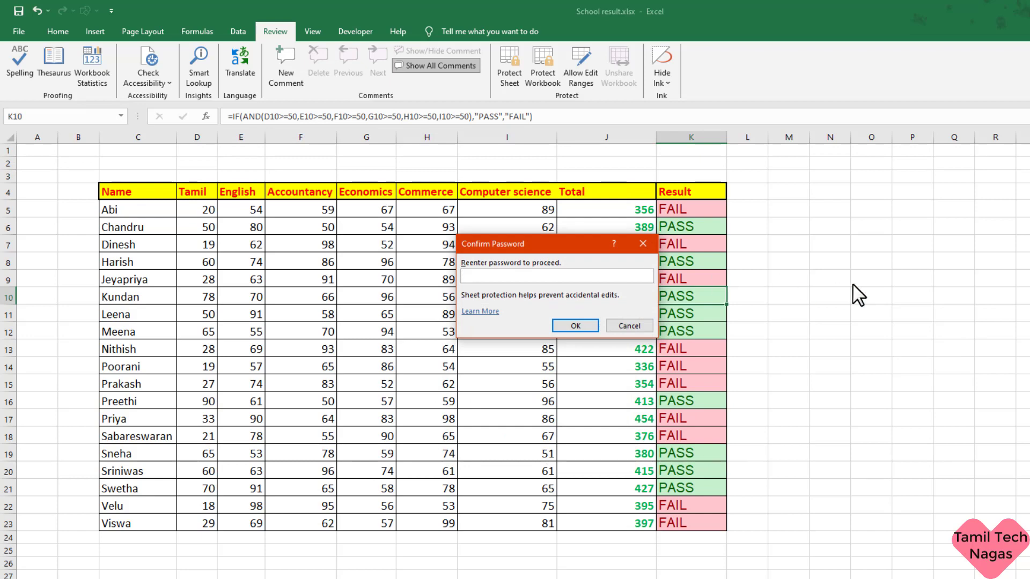
text(123)
Step: Confirm the password, then check that J and K cells in rows 9-14 hide their formulas
click(580, 324)
click(677, 281)
click(671, 303)
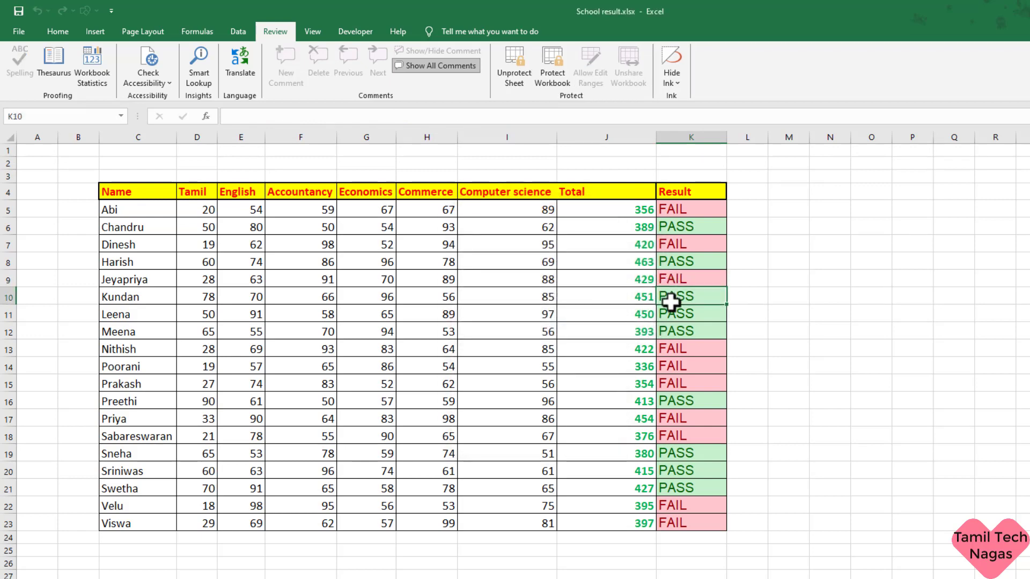
click(658, 331)
click(620, 337)
click(617, 361)
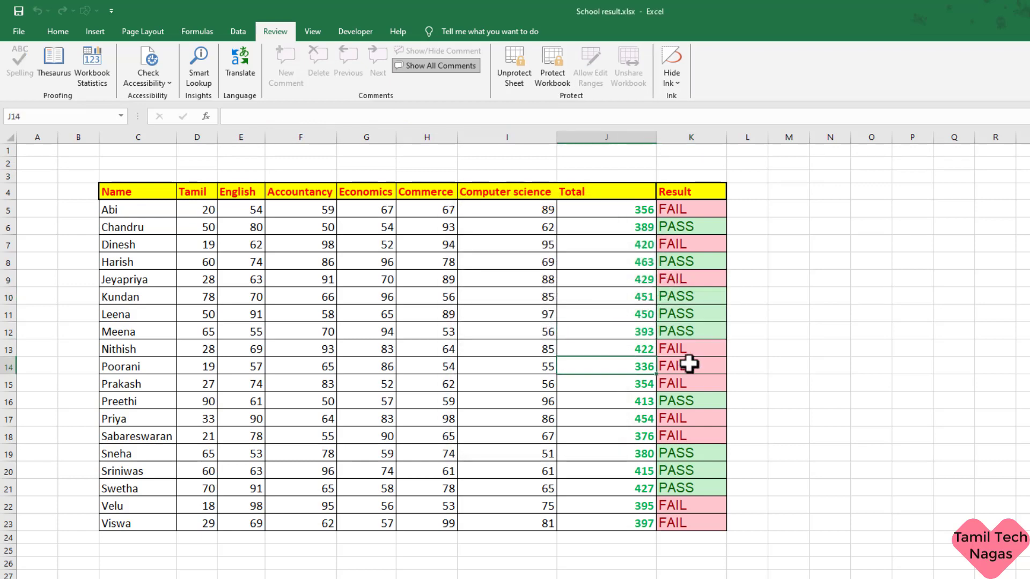
click(690, 361)
click(690, 348)
click(687, 298)
click(679, 281)
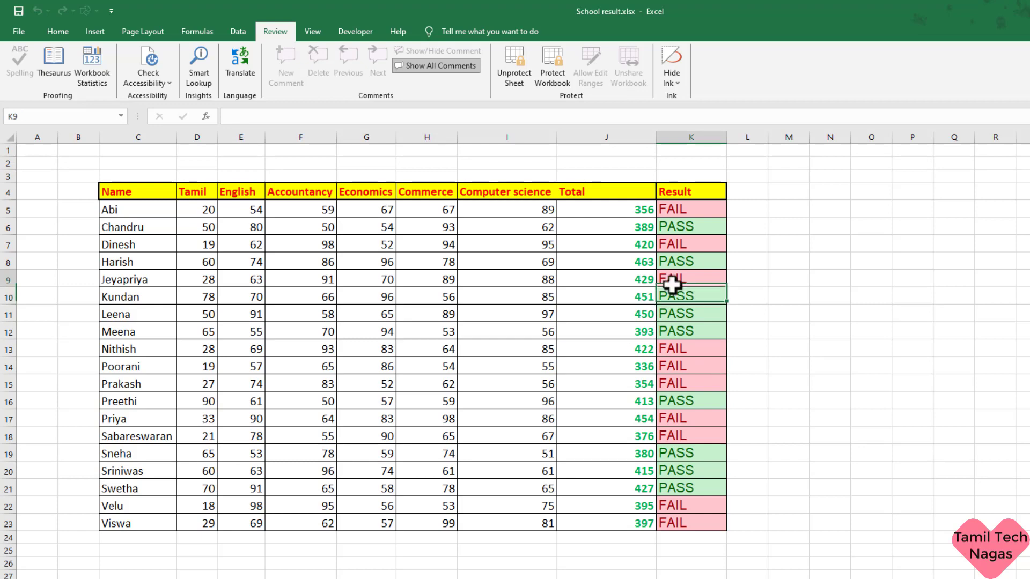
click(655, 330)
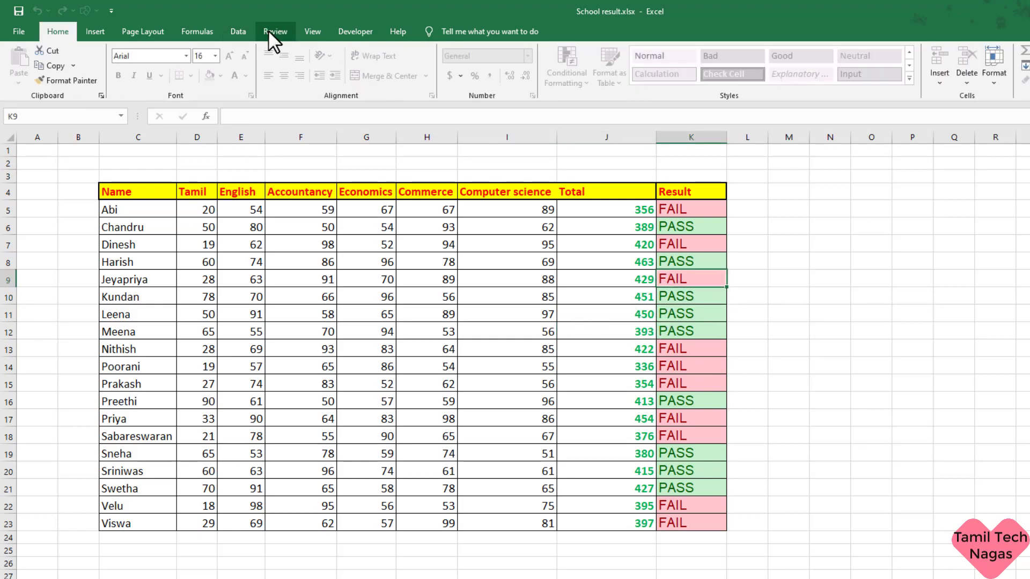
click(275, 32)
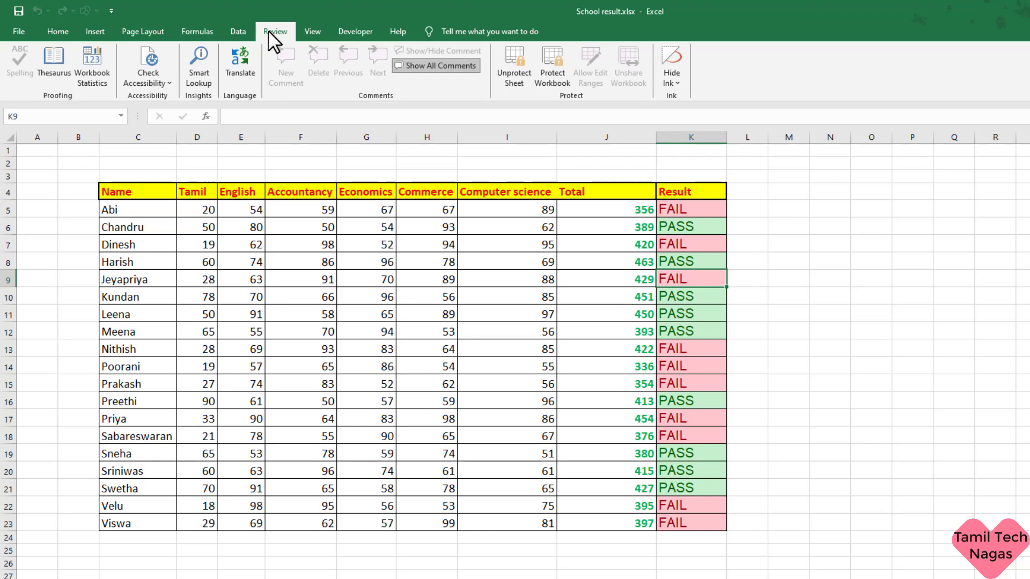
Step: Unprotect the sheet with its password, then view the formulas in K10, J10, J8, K7 and K9
click(513, 75)
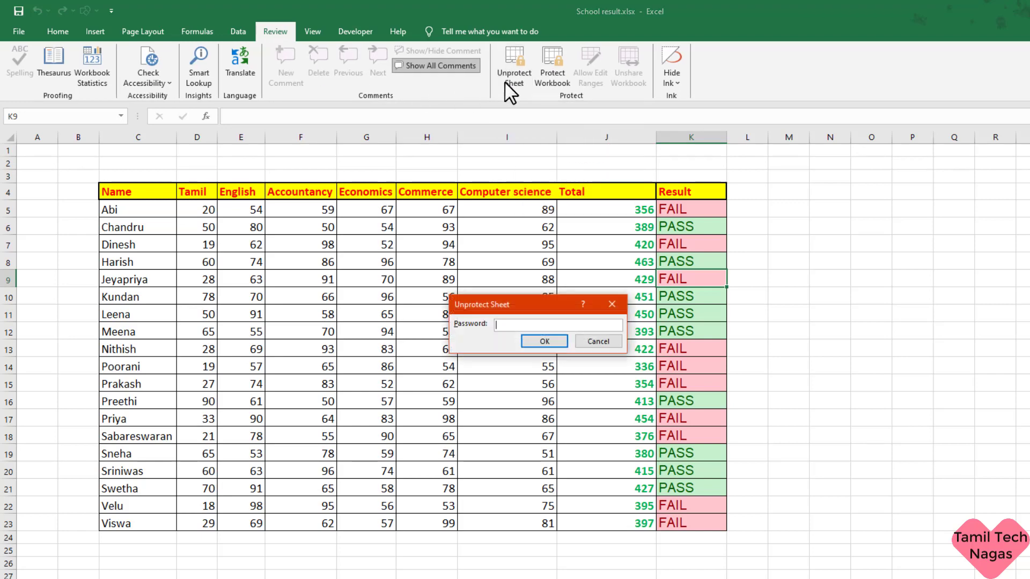
text(123)
click(544, 340)
click(659, 298)
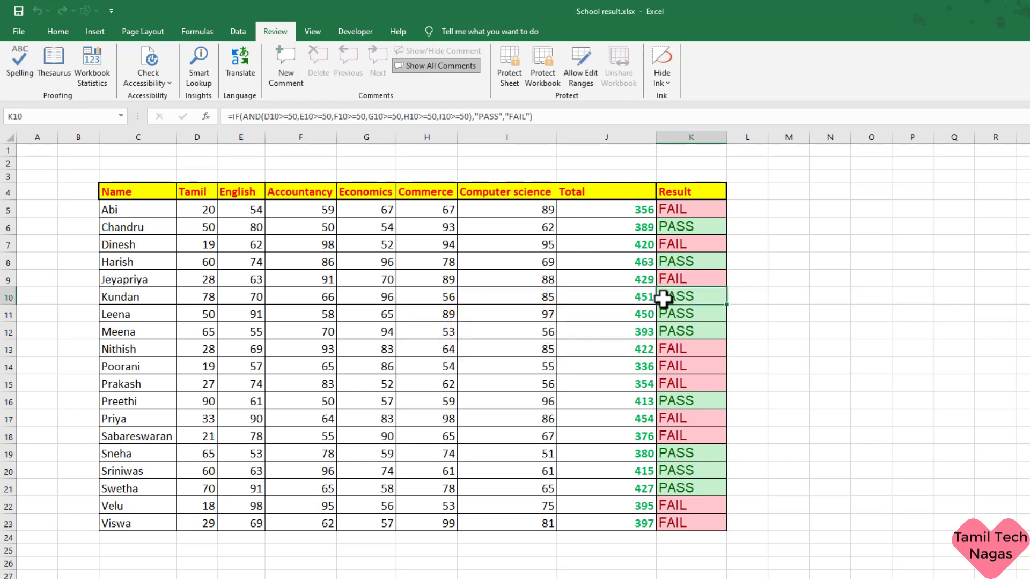
click(641, 302)
click(614, 265)
click(686, 239)
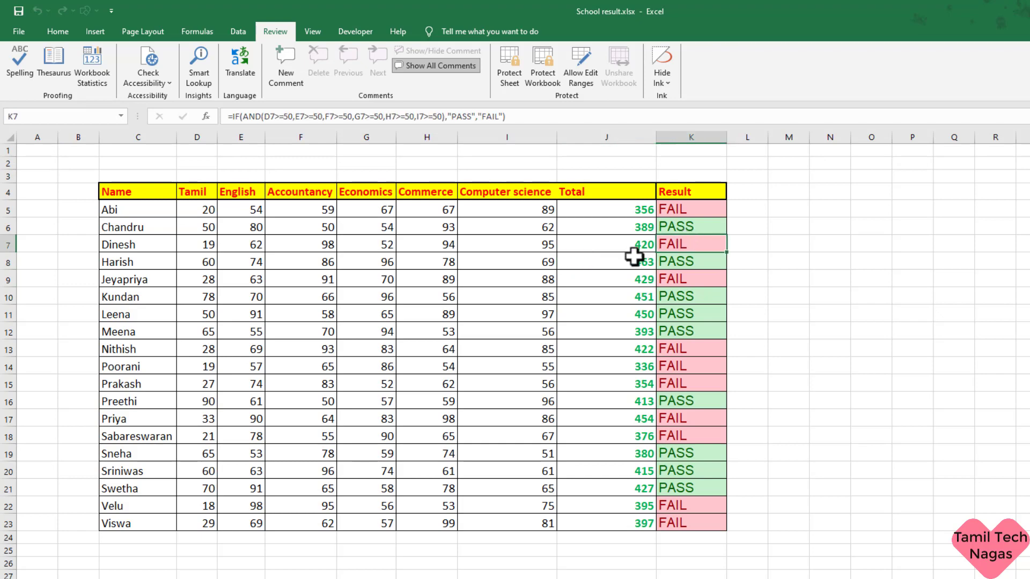
click(633, 258)
click(670, 279)
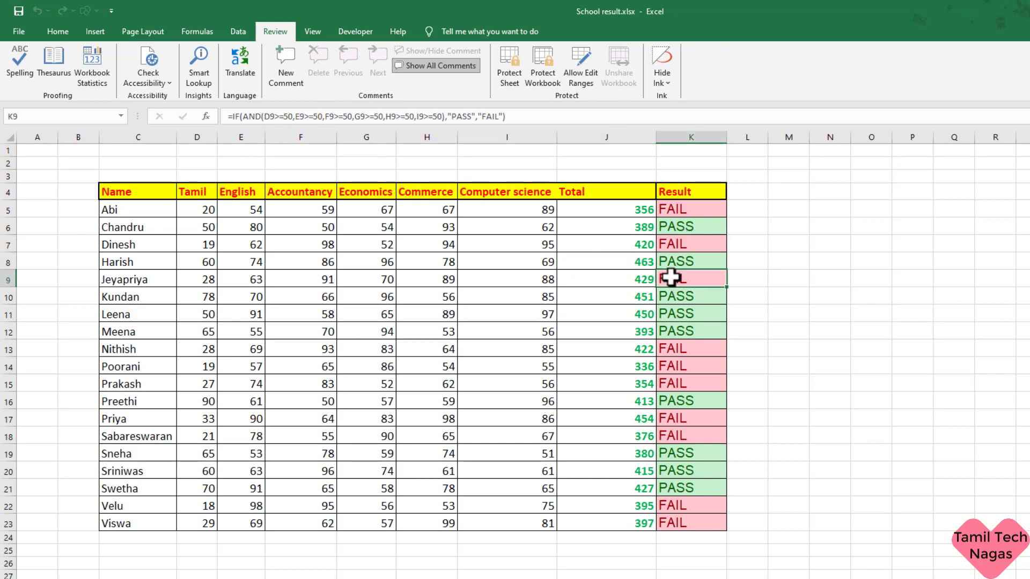